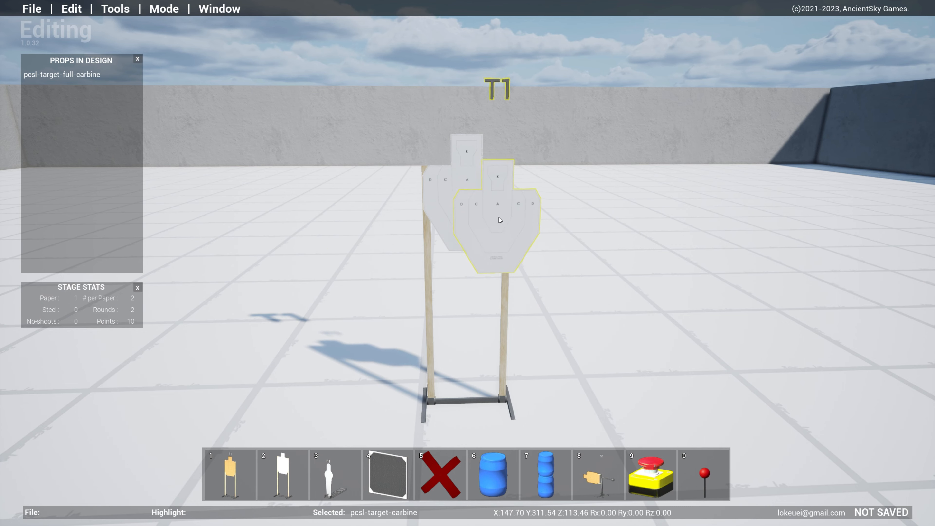
Place a PCSL carbine target in front of the stand target and a PCSL carbine swinger beside it
click(501, 218)
key(Tab)
click(777, 118)
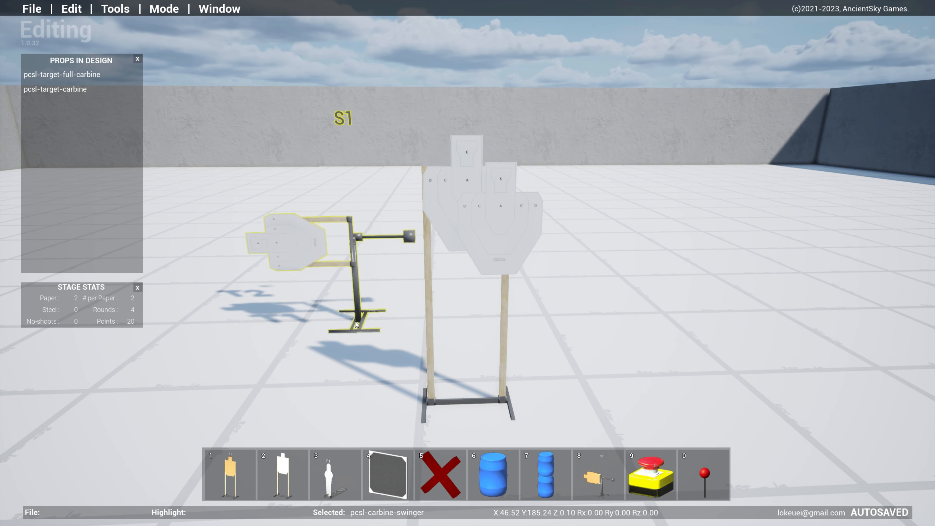
click(349, 323)
Add a PCSL carbine swinger with no-shoot on the far side of the plain swinger
key(Tab)
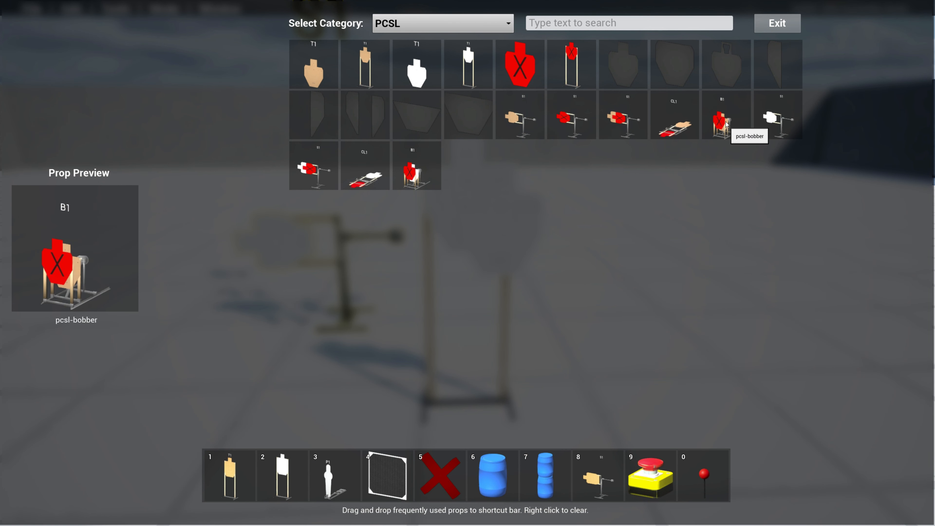
click(313, 168)
key(a)
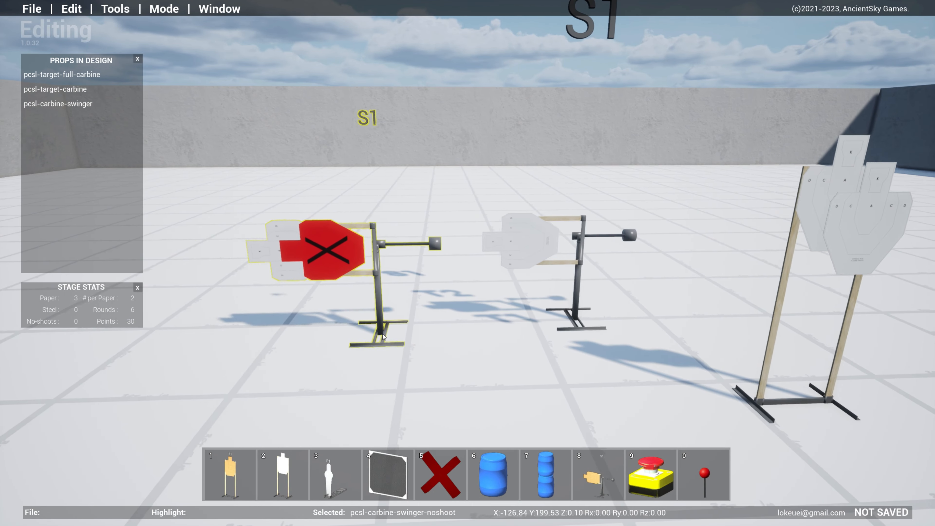
key(d)
click(354, 340)
Place a PCSL carbine clamshell between the plain swinger and stand target, and a carbine bobber behind the two swingers
key(Tab)
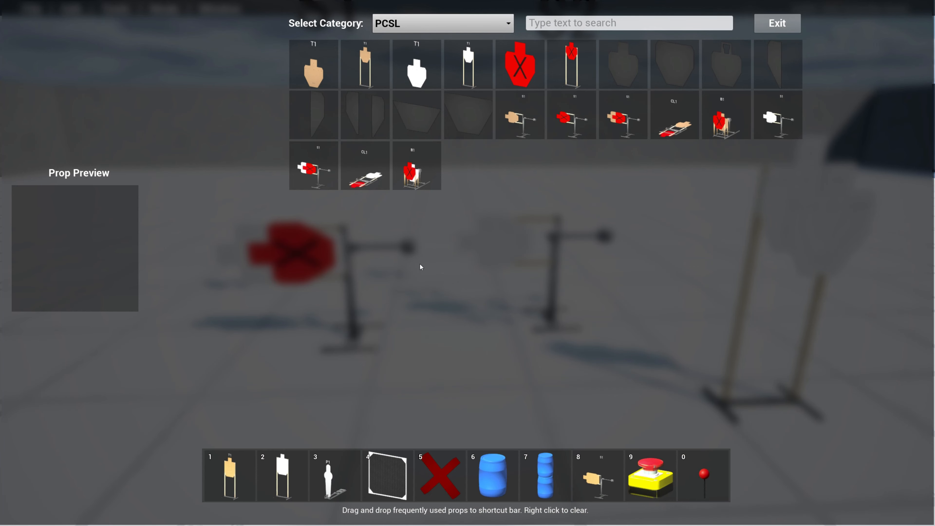
click(409, 166)
click(655, 297)
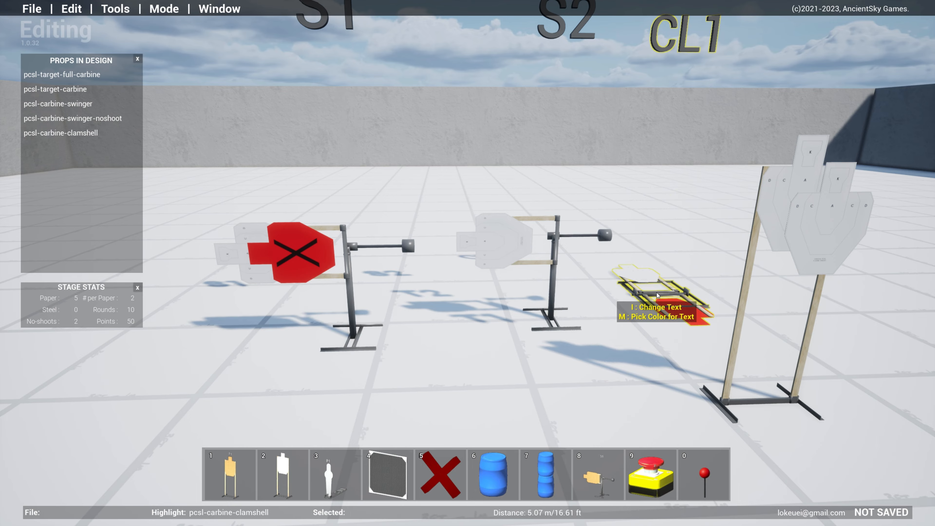
key(Tab)
click(424, 173)
click(427, 276)
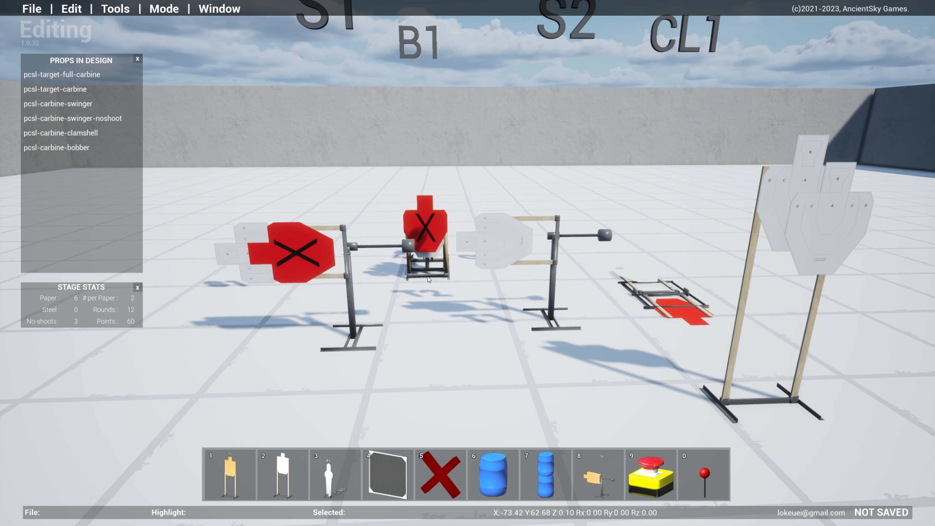
right_drag(643, 232, 559, 249)
key(d)
key(s)
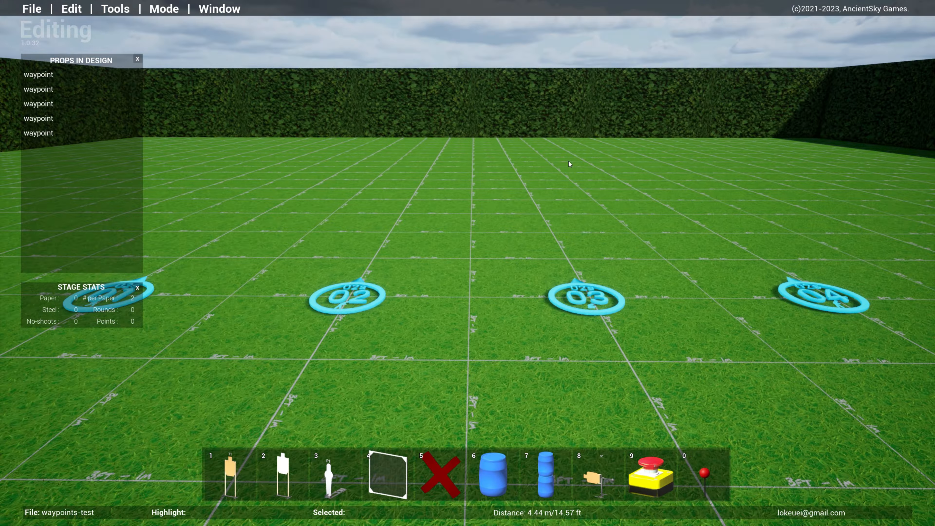
Examine waypoints 01 to 05 in the waypoints-test stage, including their stance icons and delay times
right_drag(569, 161, 562, 247)
key(w)
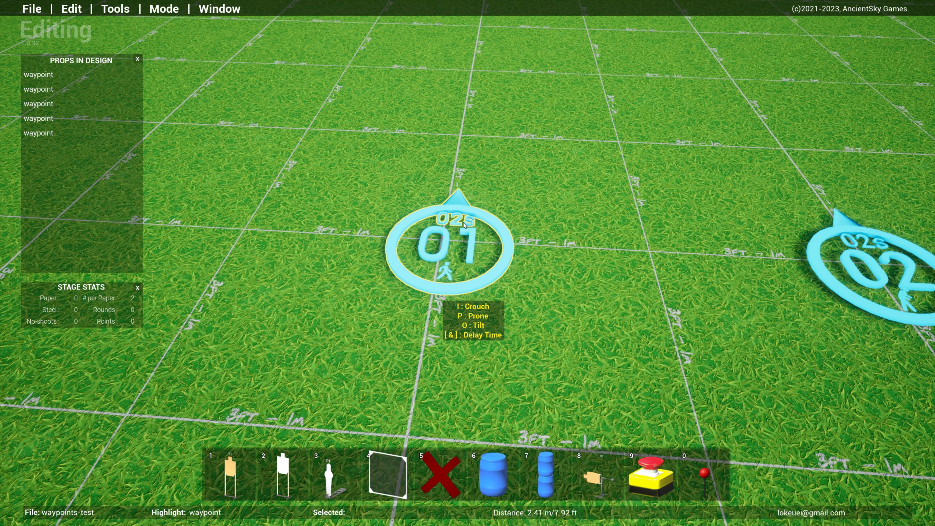
key(d)
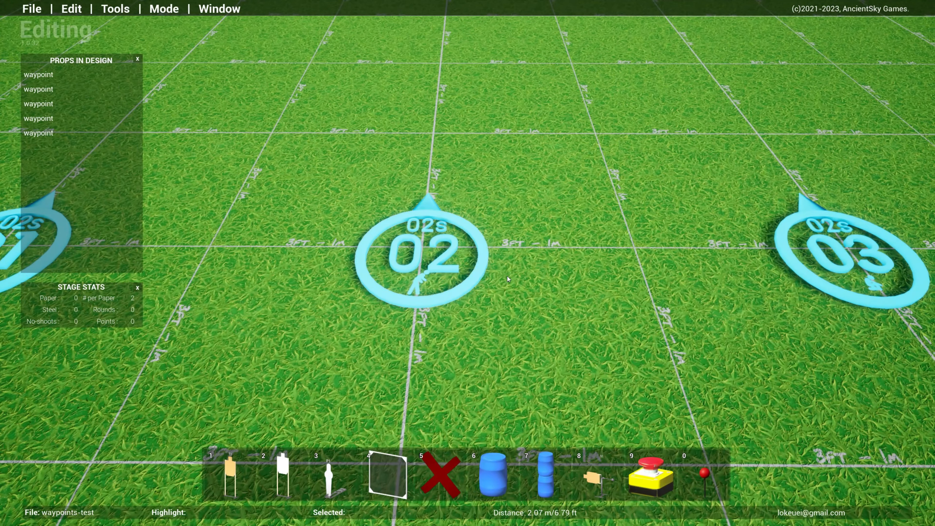
key(w)
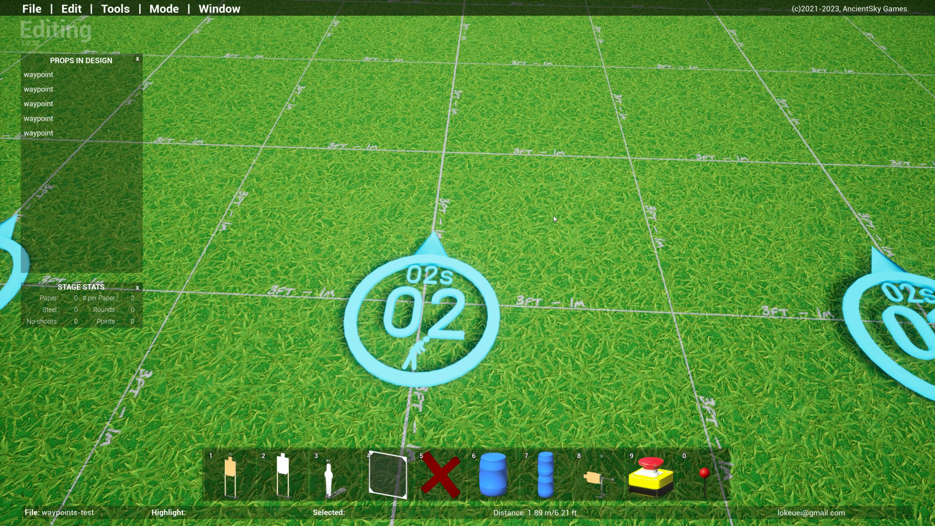
key(d)
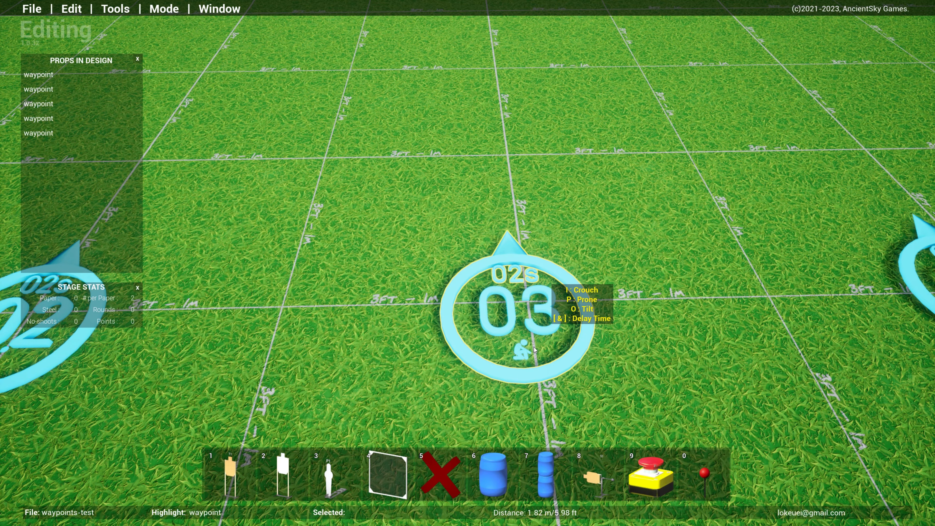
key(d)
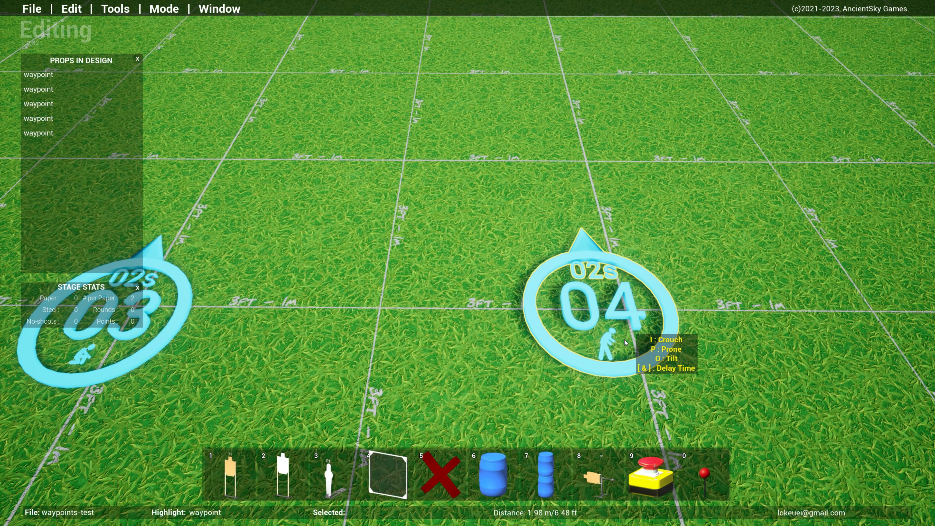
key(d)
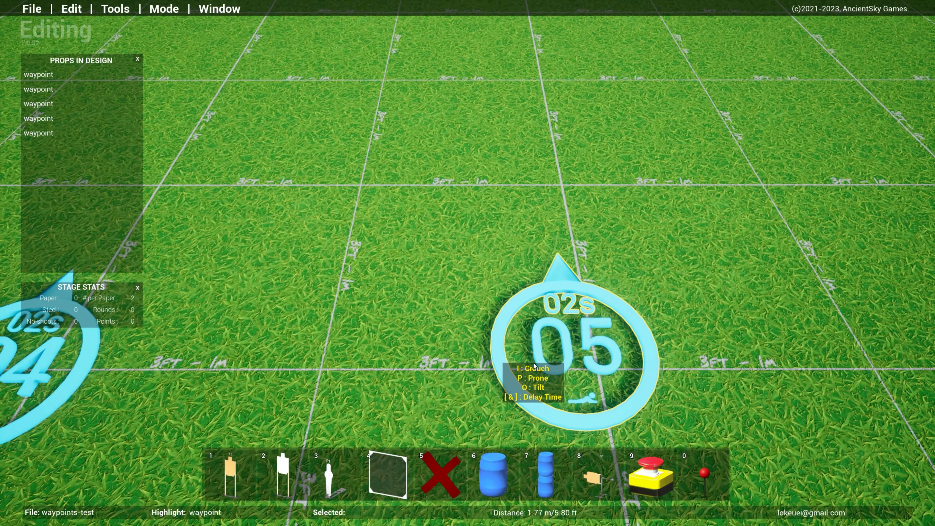
key(s)
key(a)
right_drag(535, 377, 514, 207)
key(a)
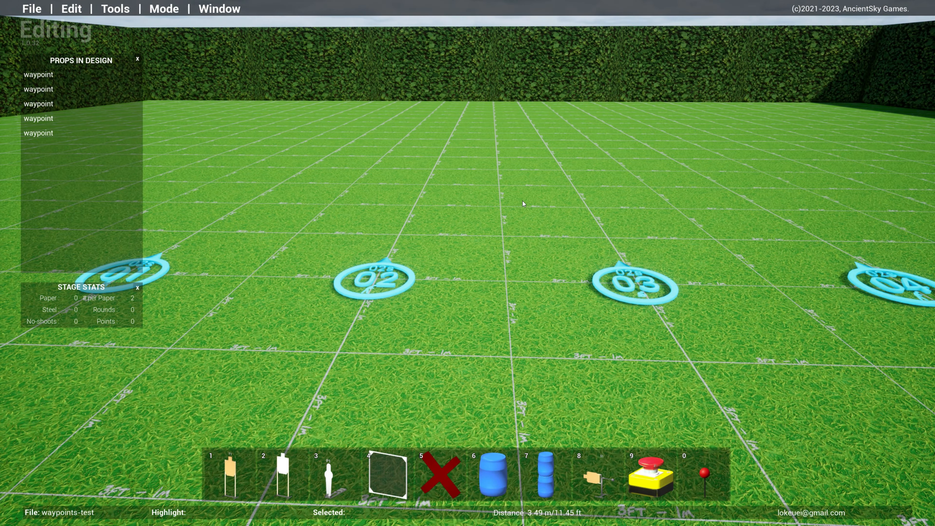
right_drag(492, 253, 544, 384)
key(w)
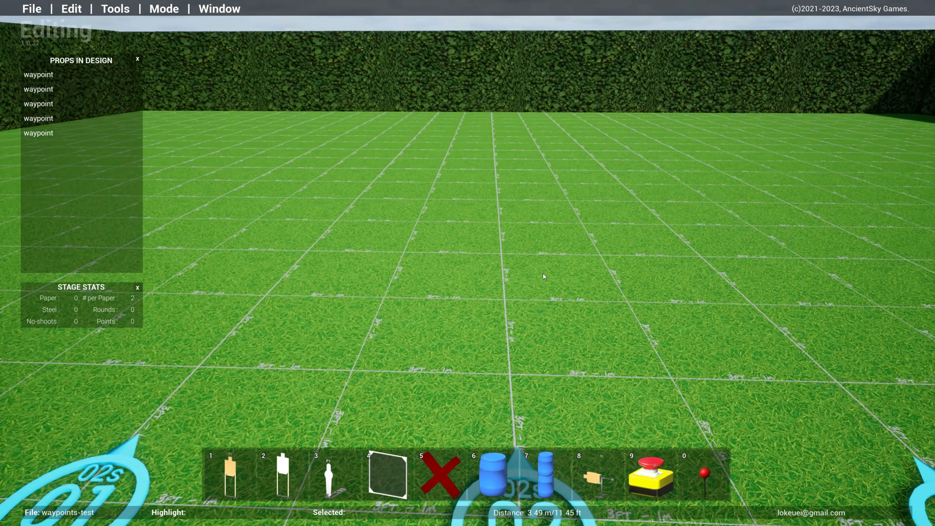
Switch from editing to the eye-level walkthrough and start the timer to preview the waypoint stances
key(Tab)
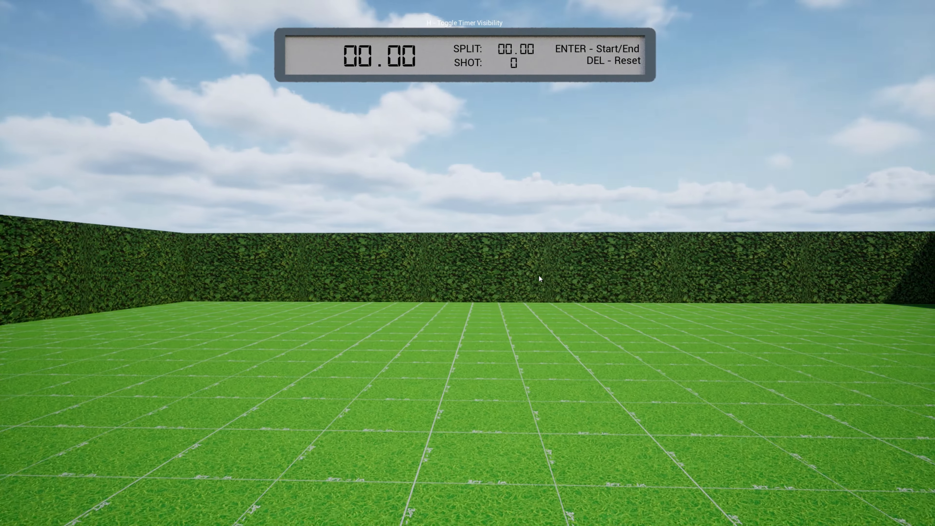
key(Return)
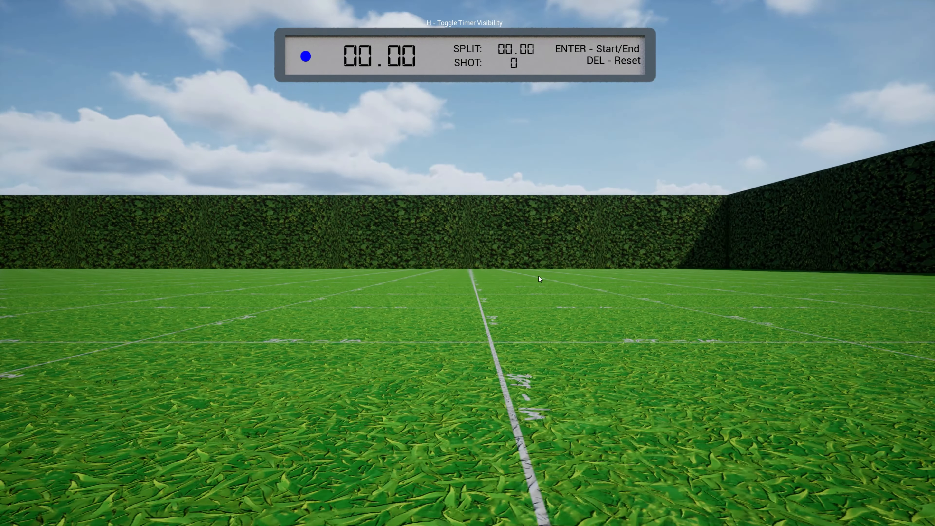
key(s)
right_drag(515, 242, 526, 301)
key(a)
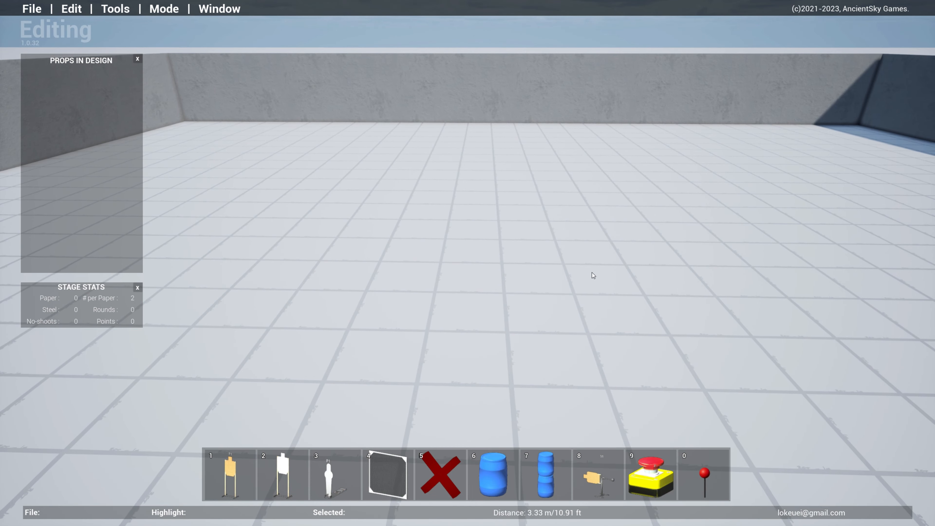
Draw a closed L-shaped fault-line outline on the empty floor, with a front edge about 2.0 m and an adjoining side about 1.1 m
right_drag(592, 273, 600, 286)
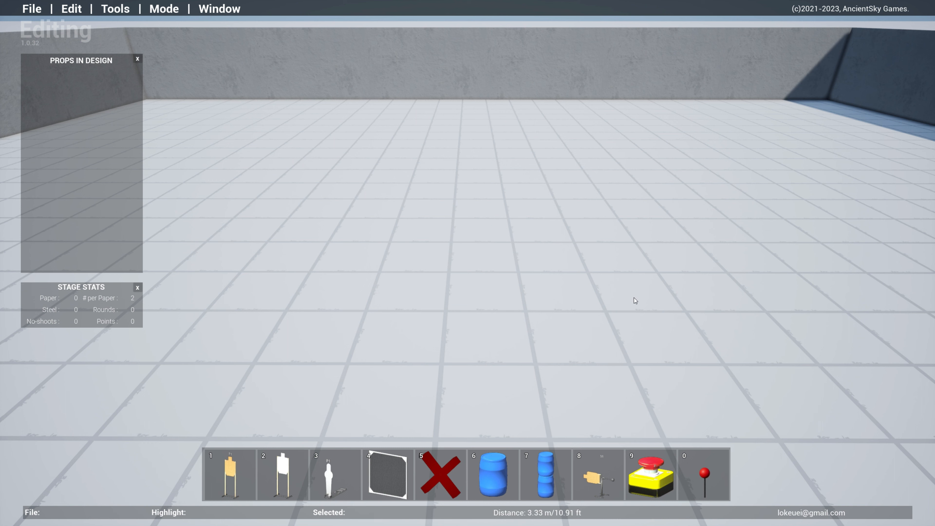
key(f)
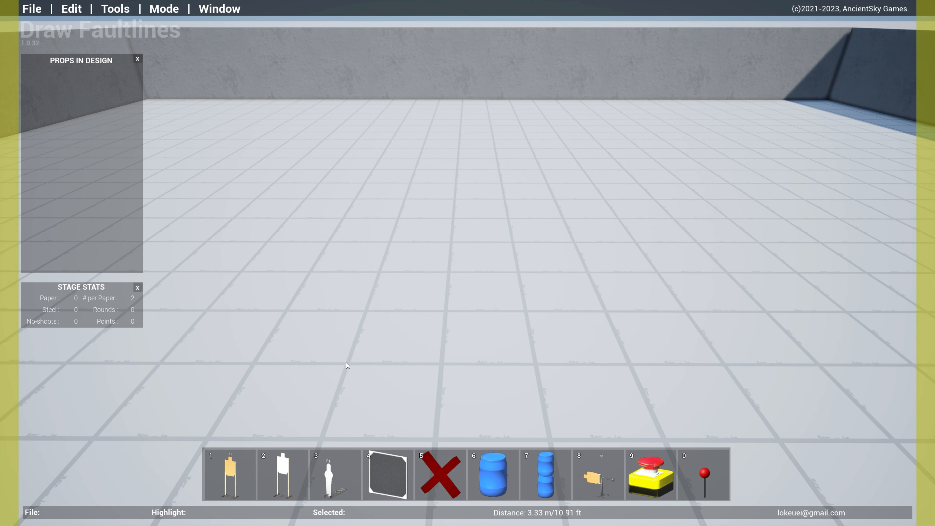
drag(346, 363, 539, 366)
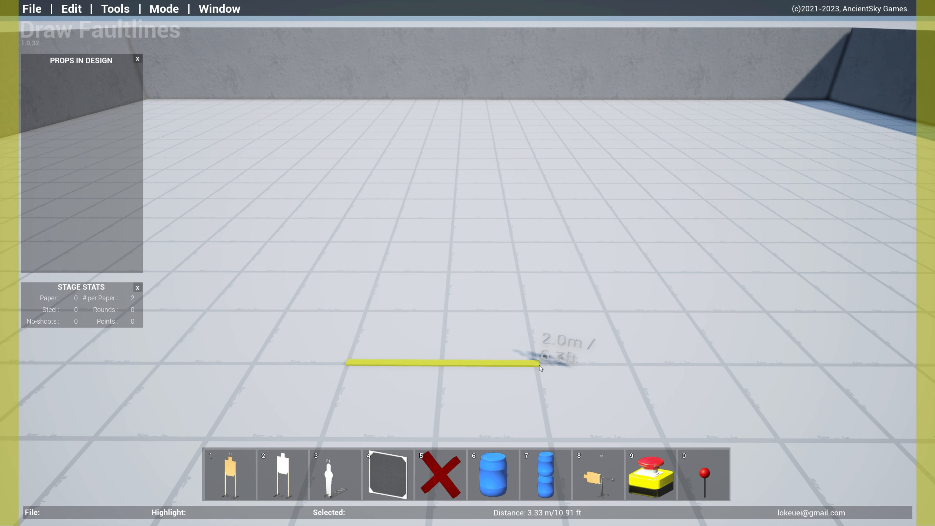
click(539, 366)
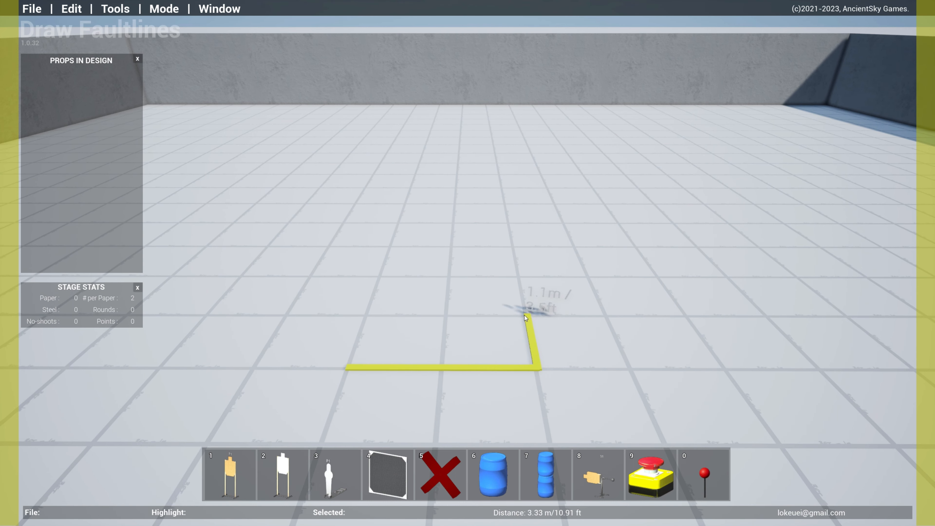
click(524, 315)
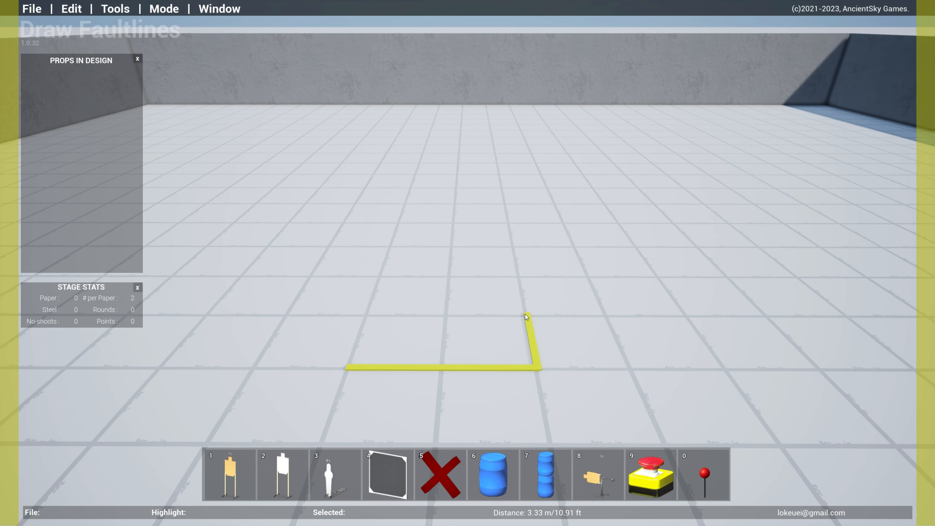
click(603, 315)
click(588, 277)
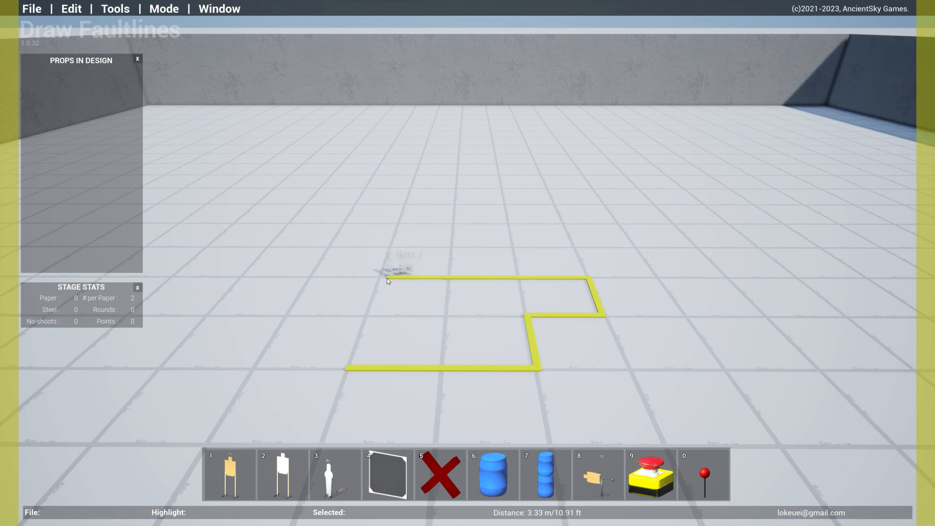
click(380, 278)
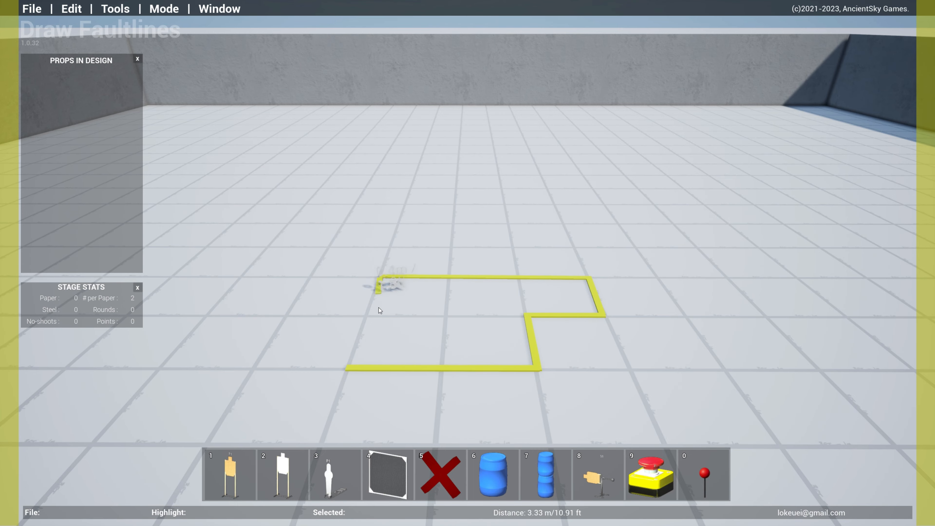
click(350, 367)
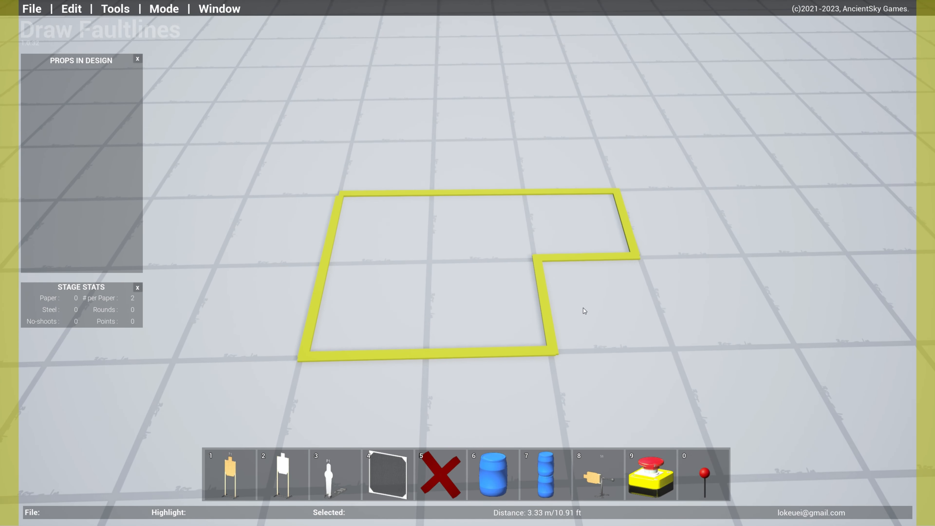
key(Escape)
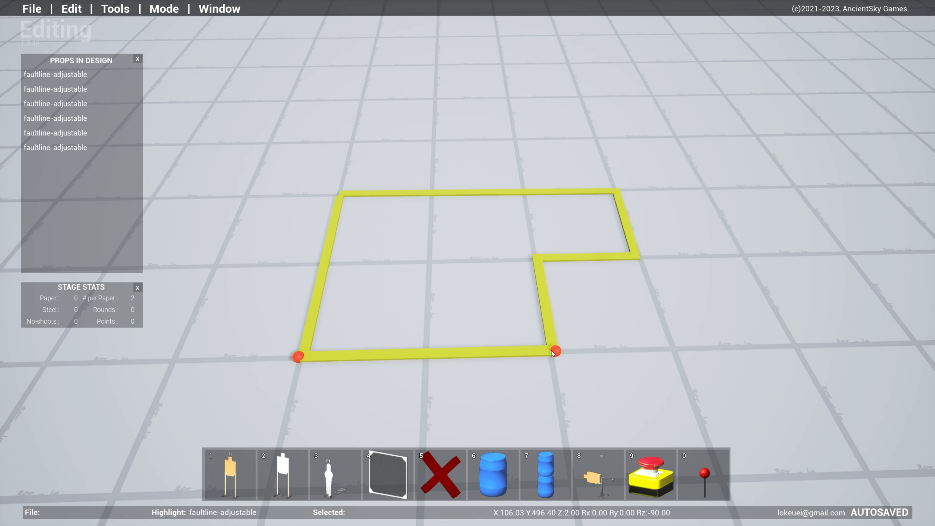
Select the front fault line of the outline and shift it slightly in place
drag(554, 354, 506, 339)
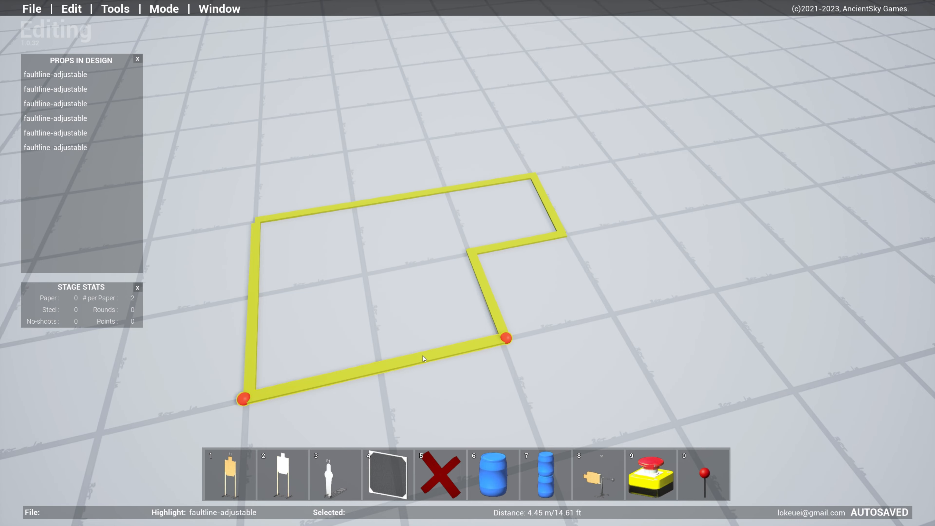
right_drag(274, 364, 230, 337)
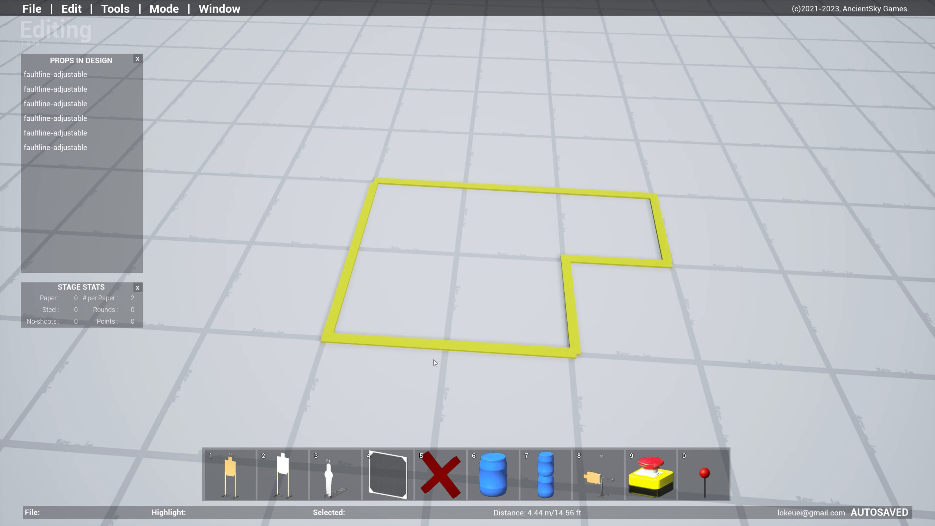
click(533, 351)
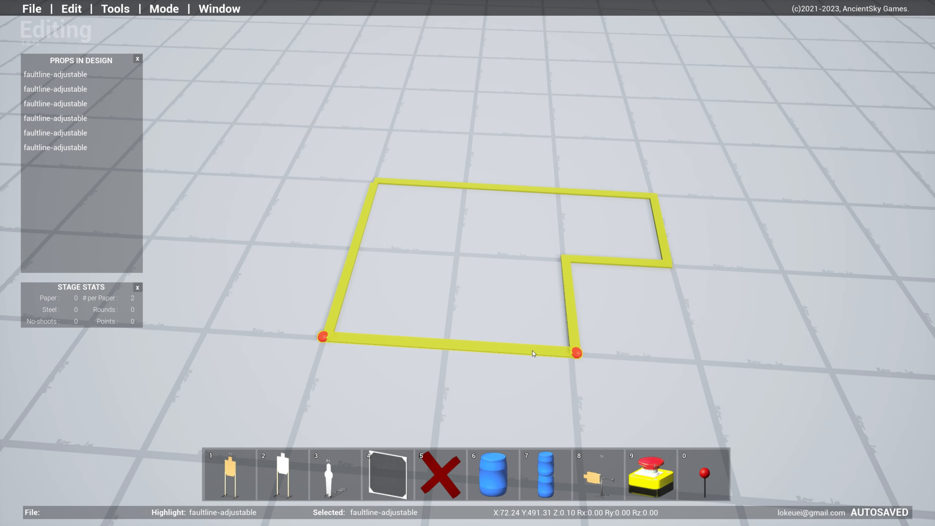
mouse_move(533, 351)
mouse_down()
mouse_move(605, 380)
mouse_move(639, 380)
mouse_move(522, 354)
mouse_move(531, 351)
mouse_up()
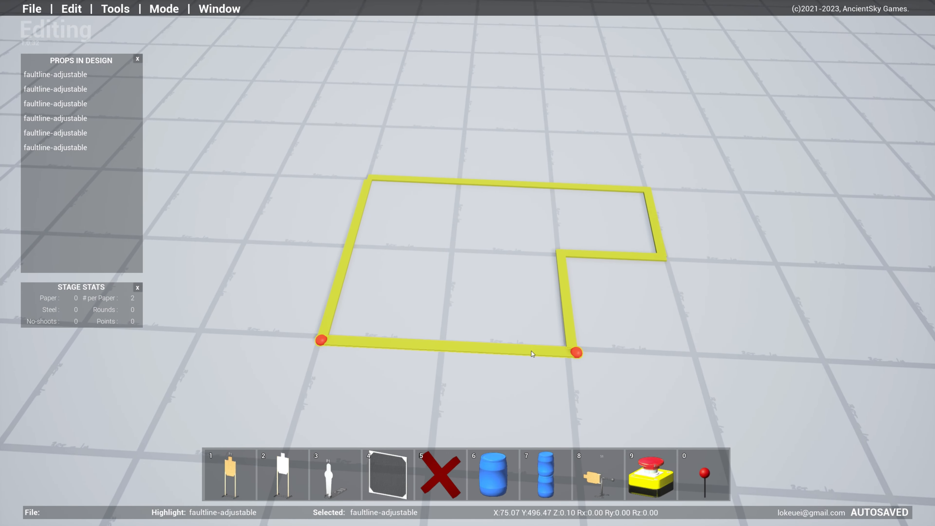
Rotate the short fault line at the notch to -6 degrees and reposition the long side fault line
mouse_move(592, 258)
mouse_down()
mouse_move(640, 285)
mouse_move(590, 272)
mouse_move(588, 256)
mouse_up()
scroll(640, 285, down, 3)
scroll(640, 285, down, 2)
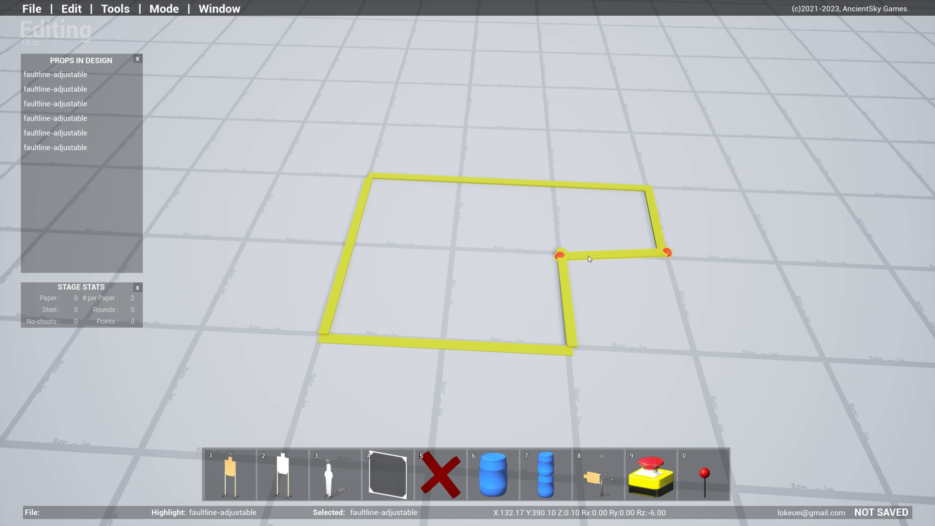
mouse_move(350, 238)
mouse_down()
mouse_move(315, 231)
mouse_move(354, 238)
mouse_up()
click(404, 241)
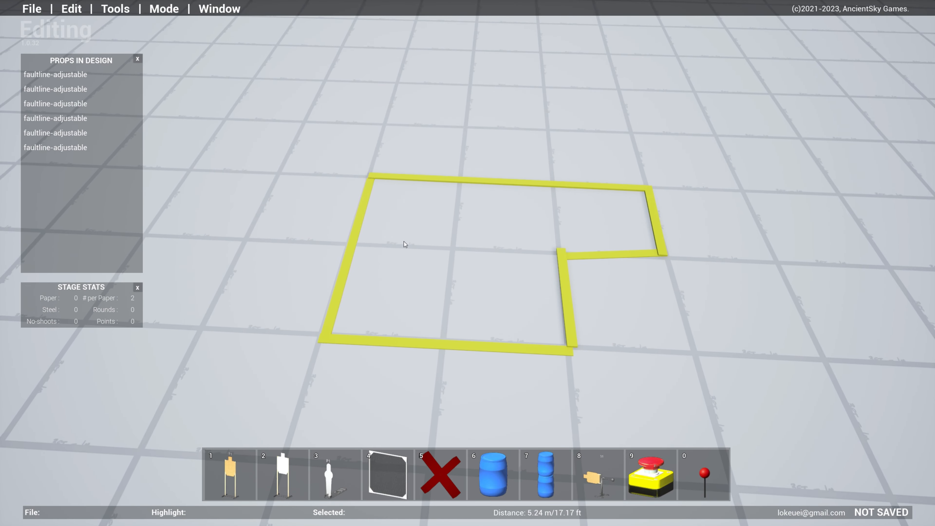
Place a USPSA full target just beyond the outline's rear right corner, at about X 287, Y 286, and nudge it slightly
middle_drag(403, 241, 430, 254)
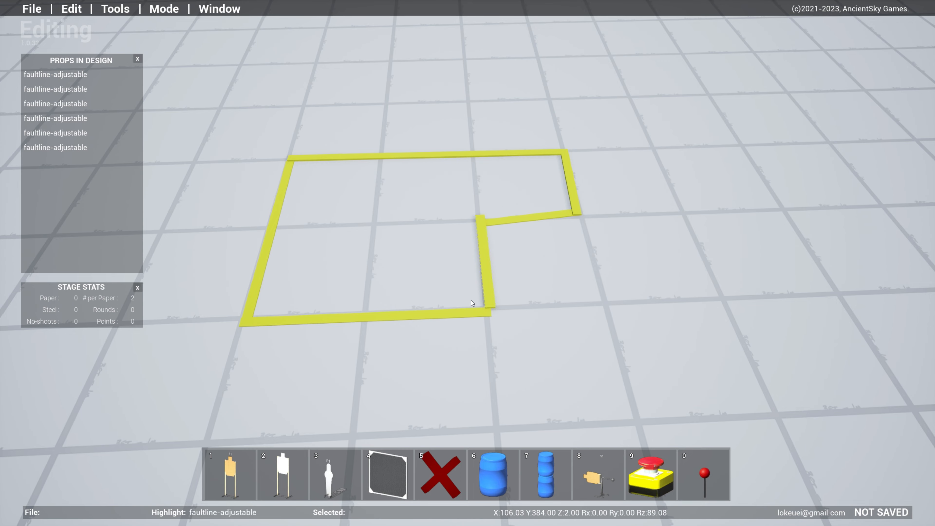
middle_drag(571, 183, 669, 285)
key(1)
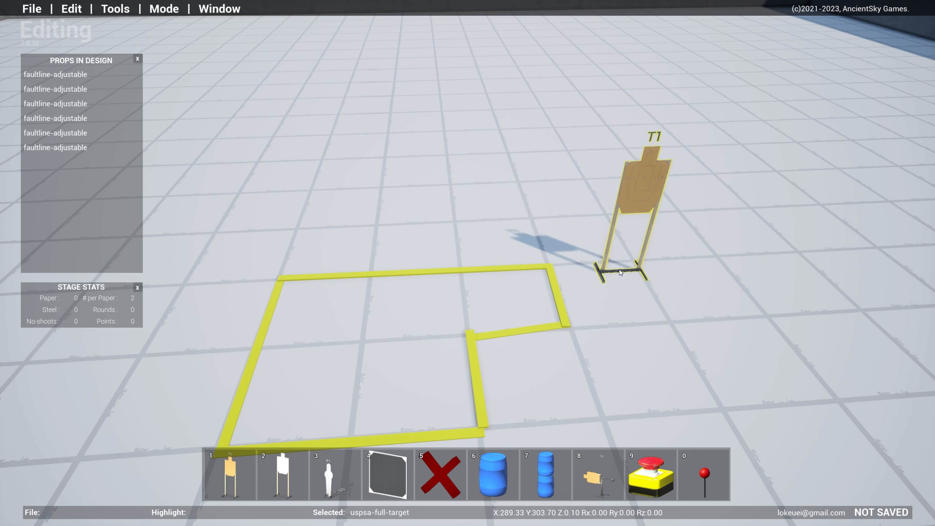
click(619, 269)
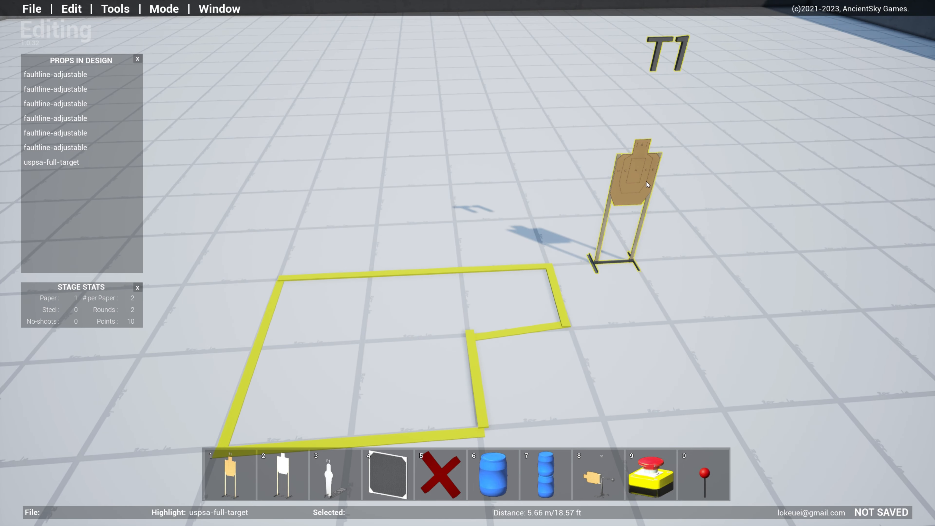
click(614, 264)
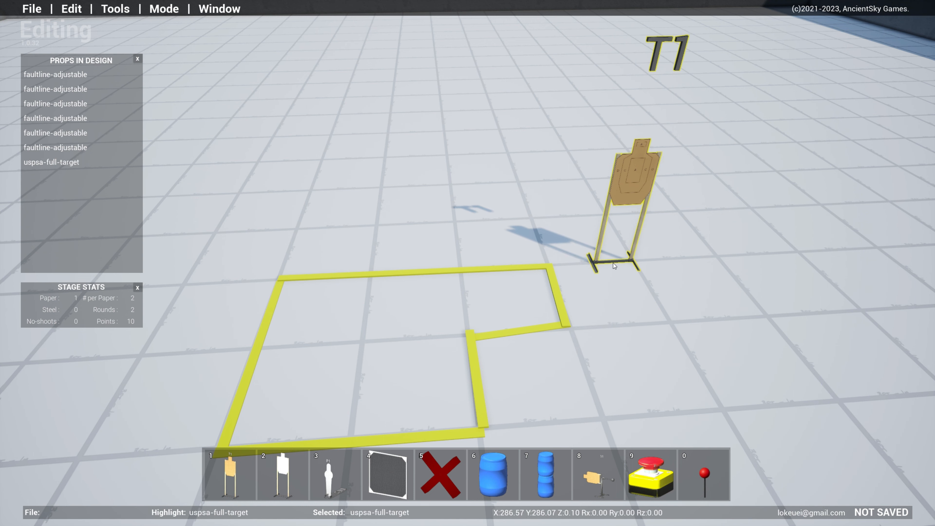
mouse_move(613, 264)
mouse_down()
mouse_move(625, 272)
mouse_move(561, 234)
mouse_move(616, 267)
mouse_up()
scroll(752, 255, up, 5)
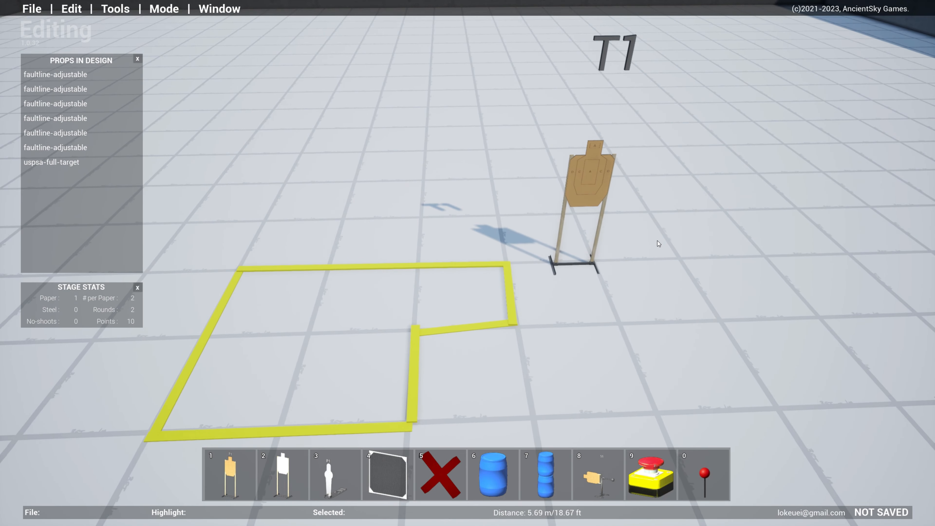
Place a plastic barrel on the floor to the right of the target, clear of the fault-line outline
right_drag(632, 267, 634, 264)
right_drag(642, 353, 649, 341)
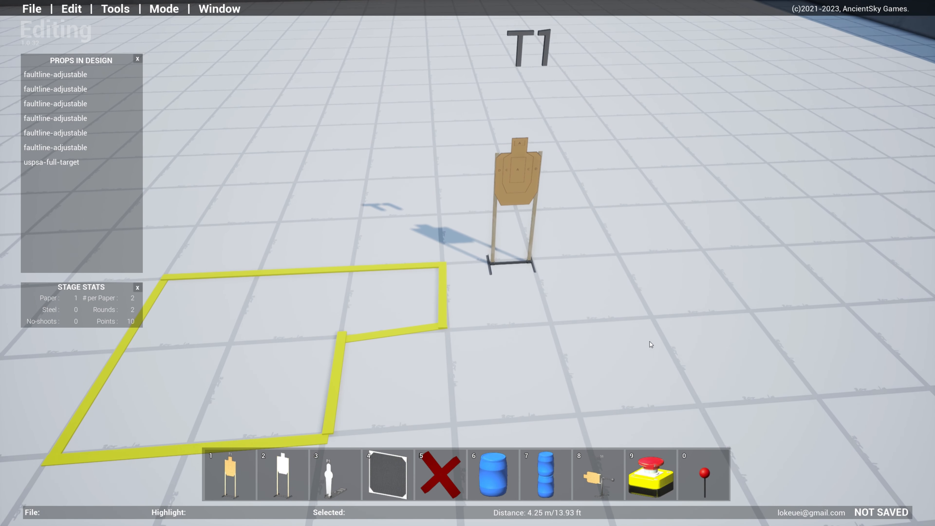
key(6)
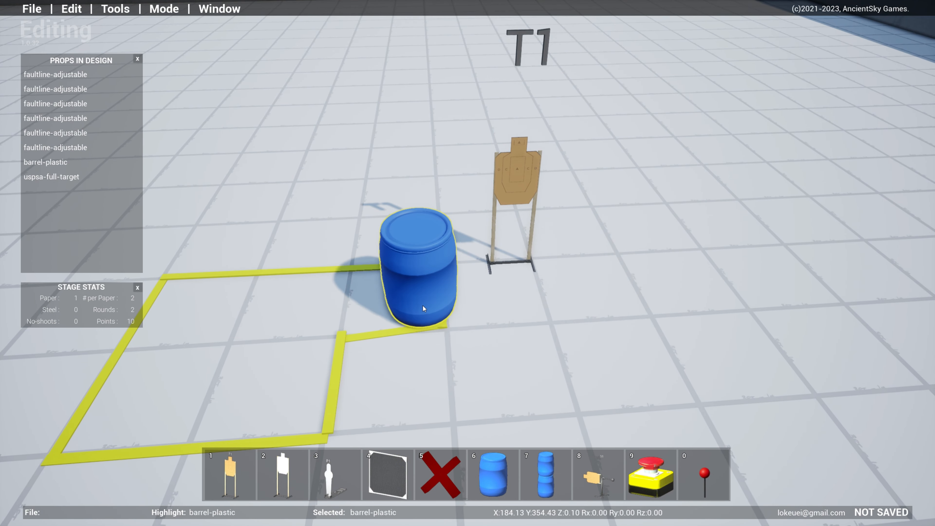
click(647, 333)
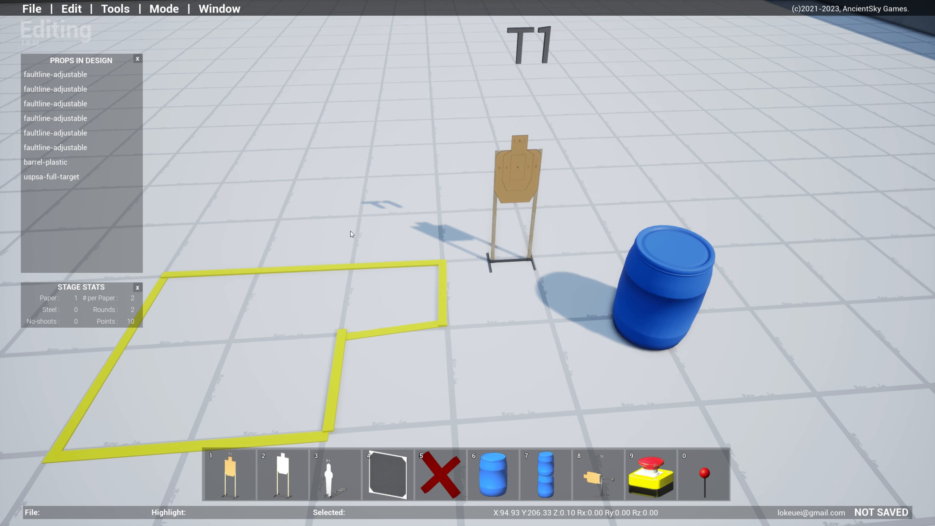
Place a 2x2 metric wall behind the rear fault line, to the left of the target
key(4)
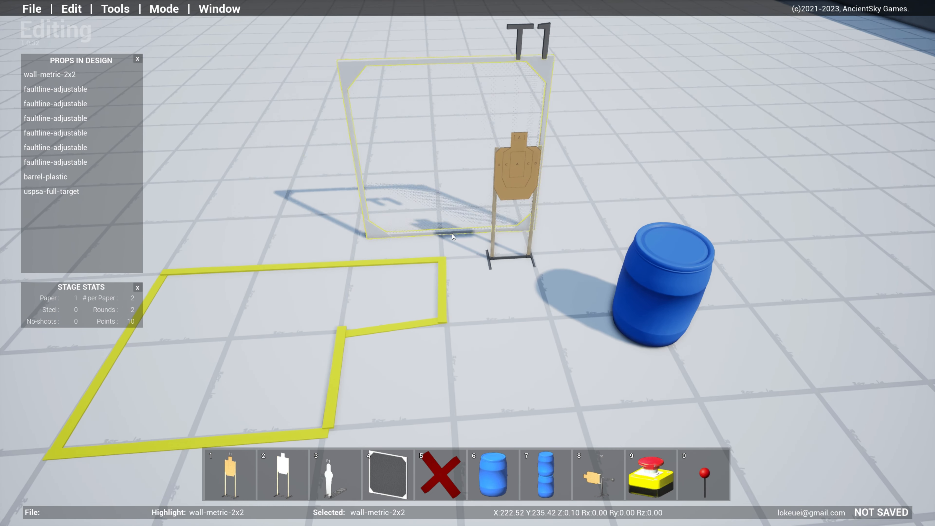
click(368, 223)
drag(445, 299, 419, 296)
Pick up the rear fault line, carry it in front of the outline and return it to its original place
click(438, 284)
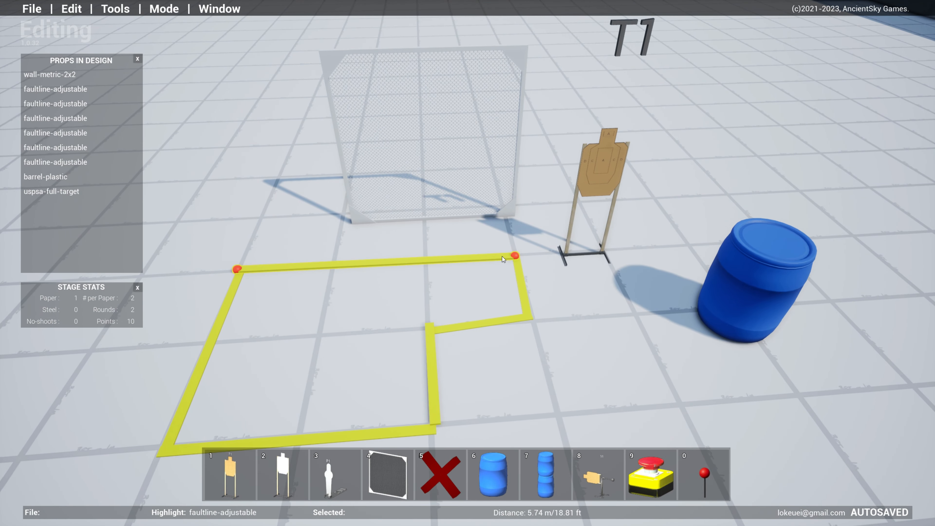
click(493, 257)
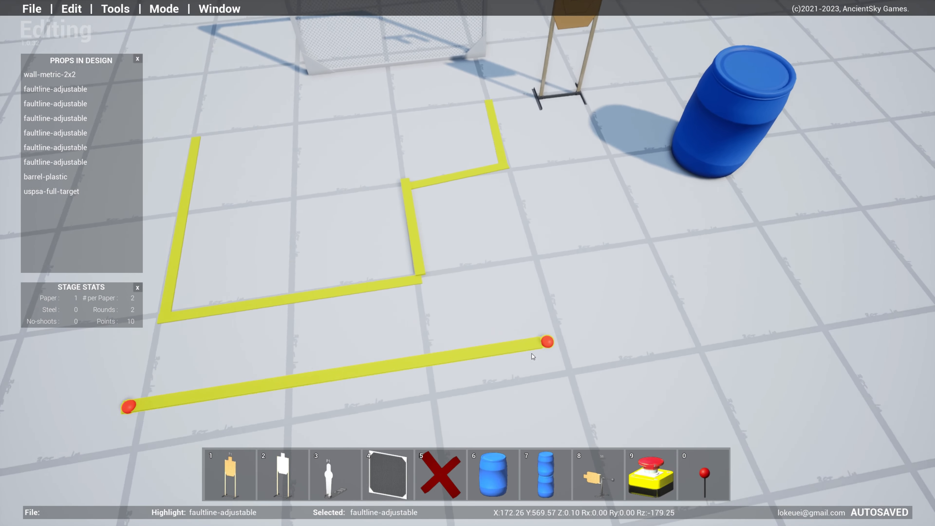
click(494, 257)
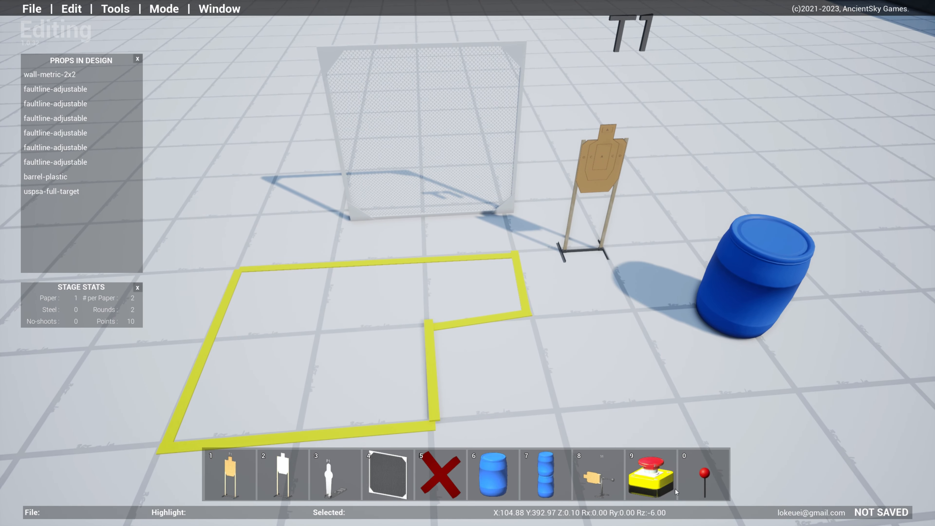
Hide the prop list, stage statistics, prop bar and status bar to leave an unobstructed view of the whole stage
right_drag(546, 362, 527, 333)
scroll(526, 333, down, 5)
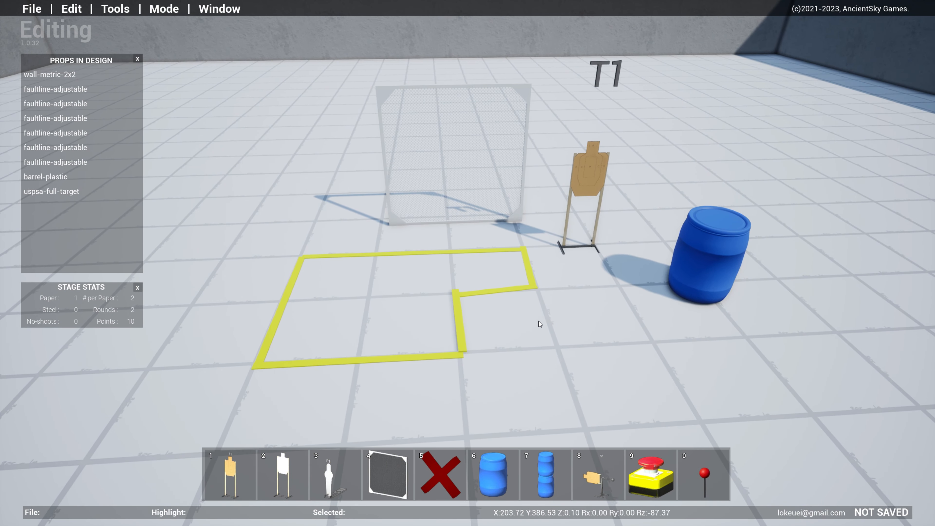
key(Tab)
key(Tab)
right_drag(544, 319, 569, 316)
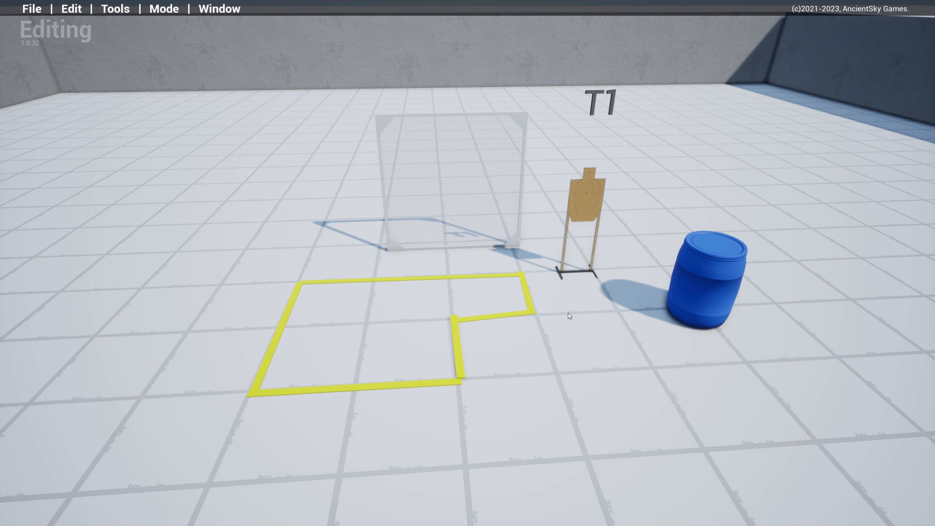
click(41, 11)
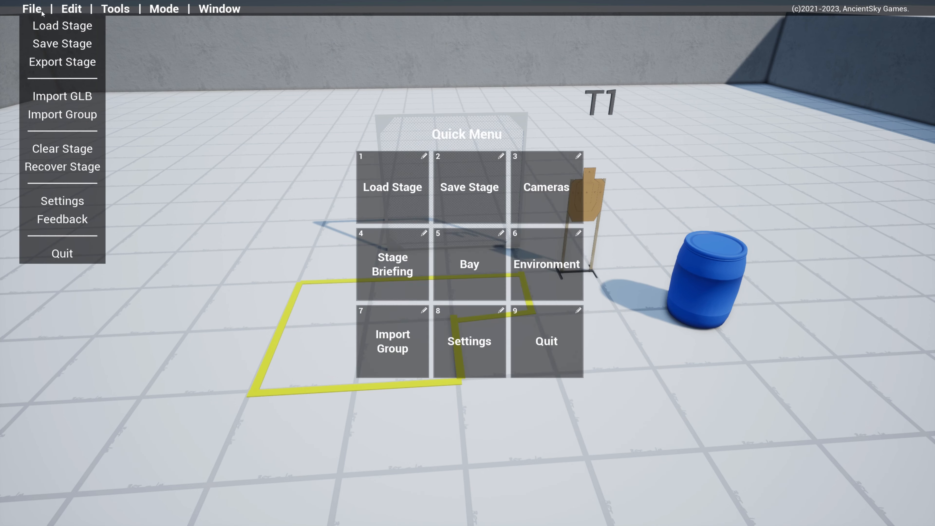
click(618, 369)
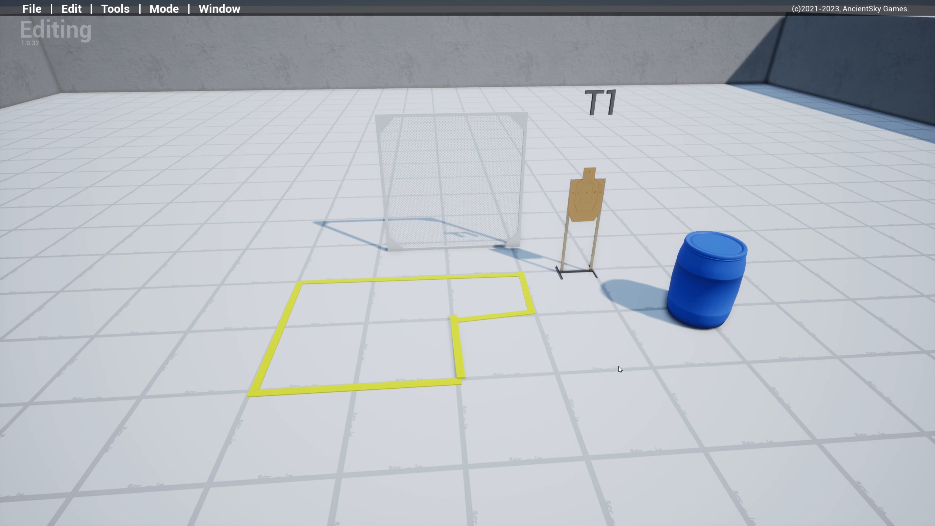